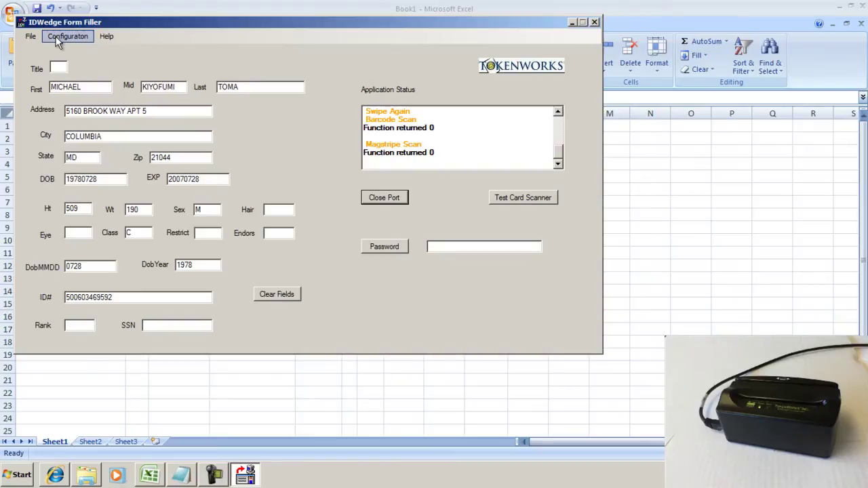
left_click(58, 40)
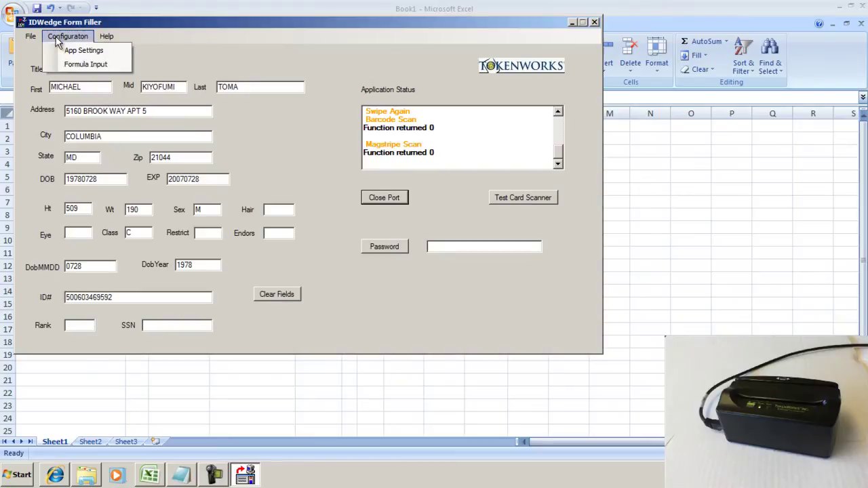
left_click(72, 65)
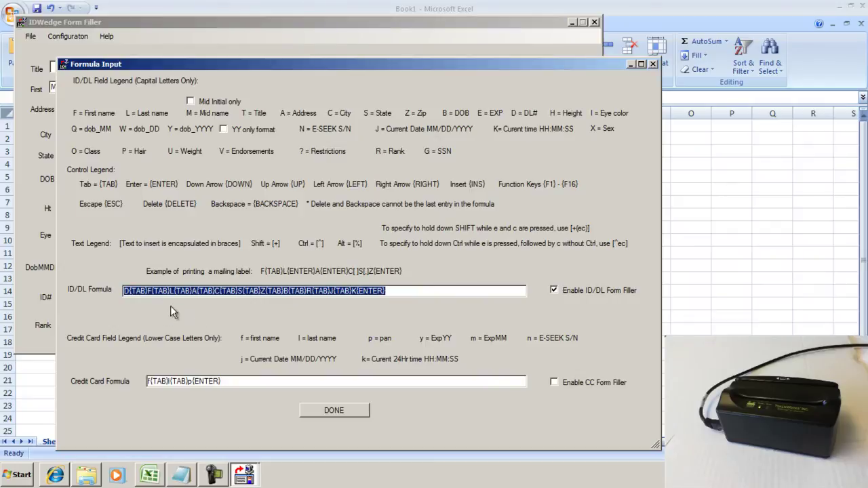
left_click(125, 293)
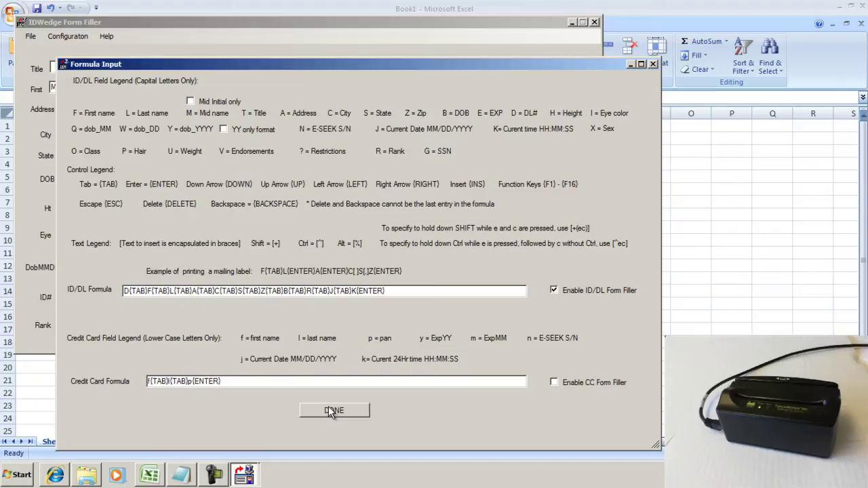
left_click(356, 410)
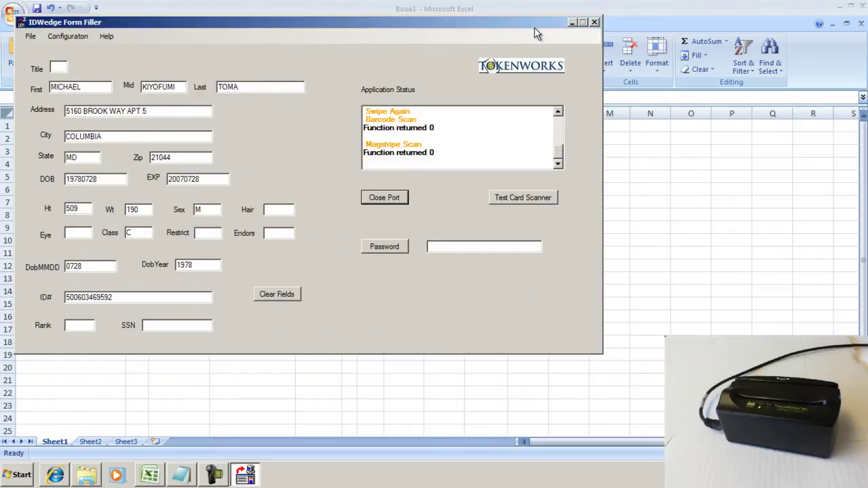
Step: Hide the form filler and fill row 1 with the first swiped card's ID data
left_click(572, 22)
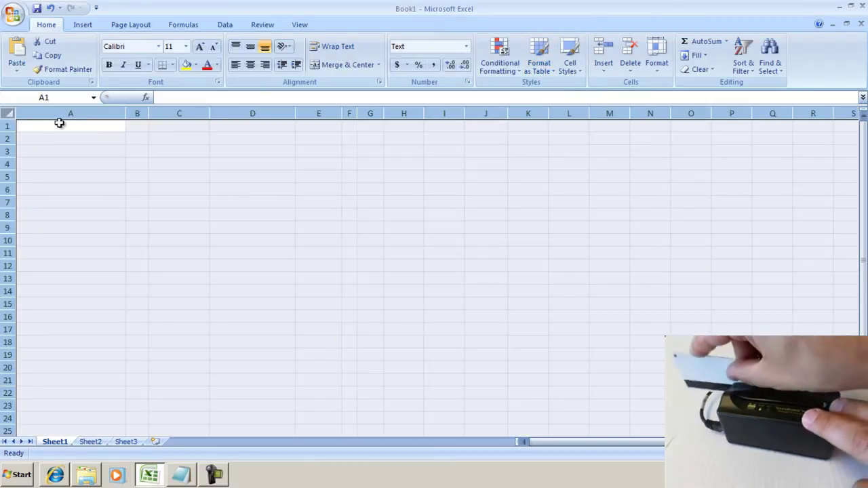
key("Return")
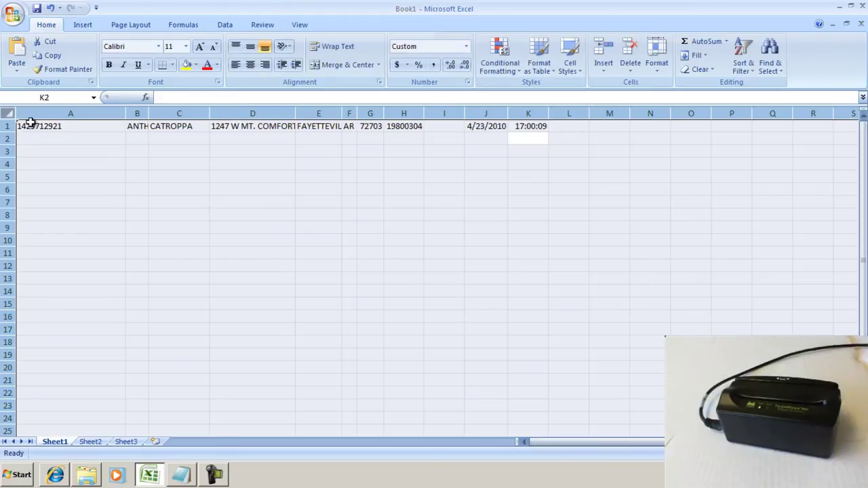
Step: Resize columns B–G: widen C for surnames and D for addresses, narrow F and G
left_click_drag(149, 113, 187, 112)
left_click(117, 137)
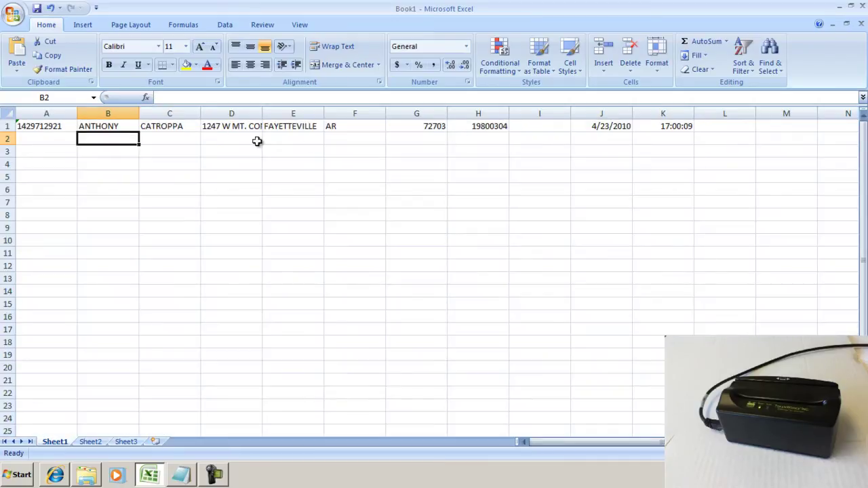
left_click_drag(200, 113, 210, 112)
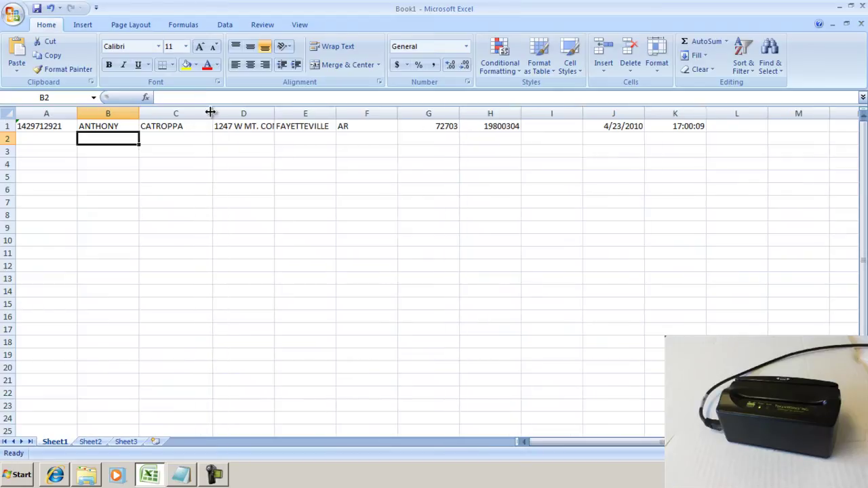
left_click_drag(273, 113, 332, 113)
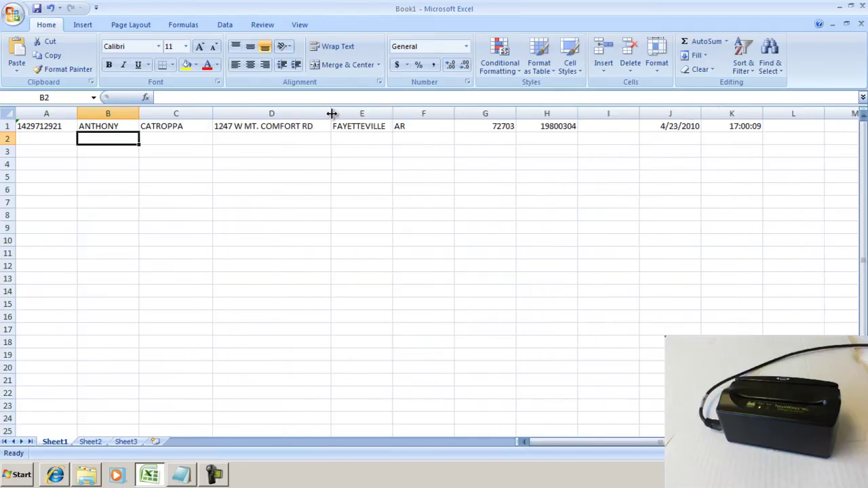
left_click_drag(454, 112, 423, 120)
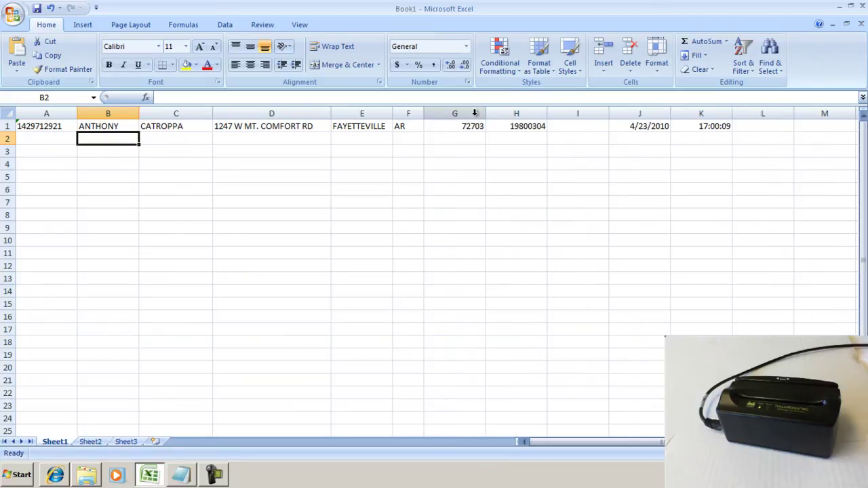
left_click_drag(484, 113, 461, 120)
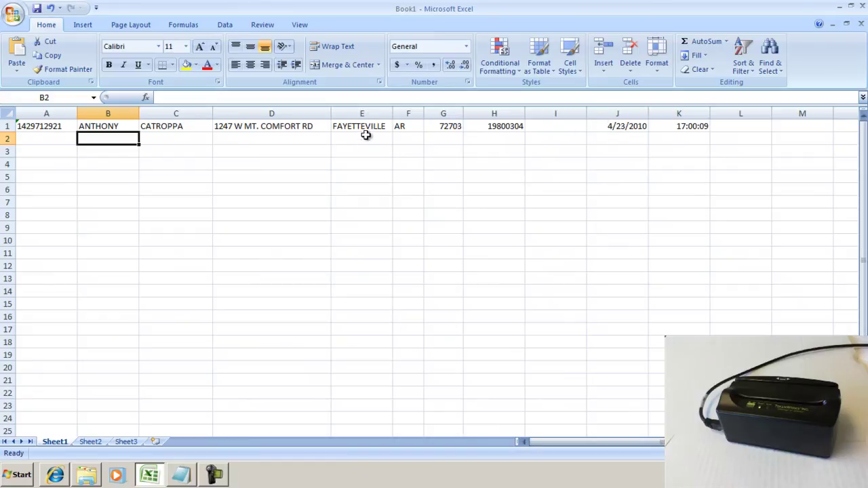
Step: Fill row 2 starting at A2 with a second swiped card's data
left_click(41, 137)
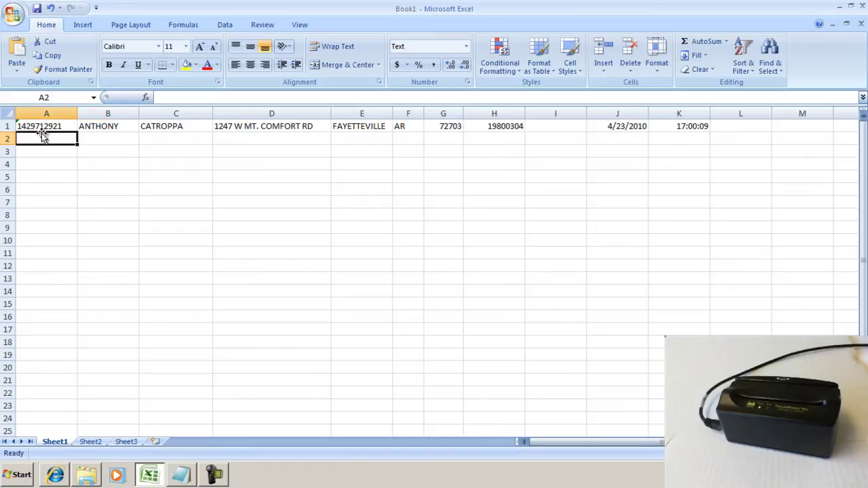
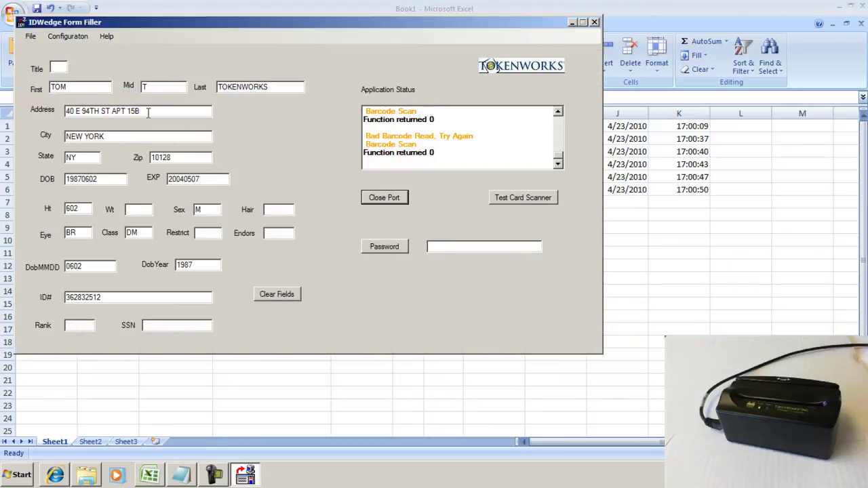
Step: Delete the trailing {ENTER} from the end of the ID/DL formula in Formula Input
left_click(63, 38)
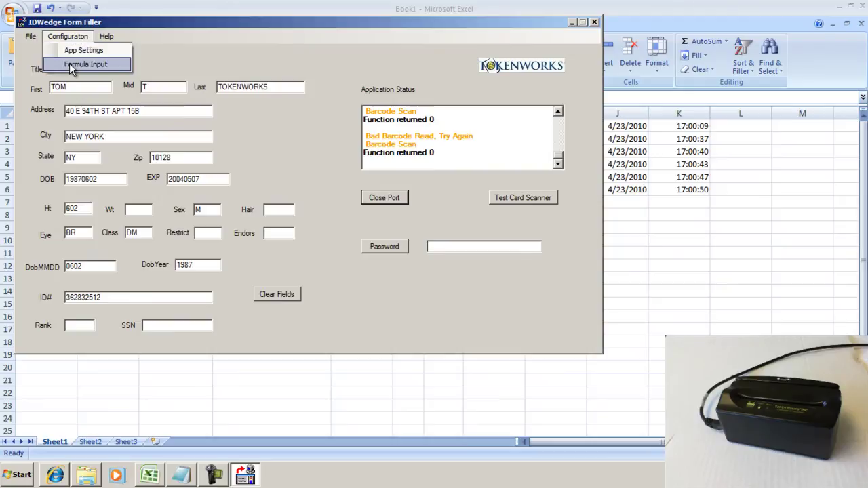
left_click(72, 65)
left_click(426, 328)
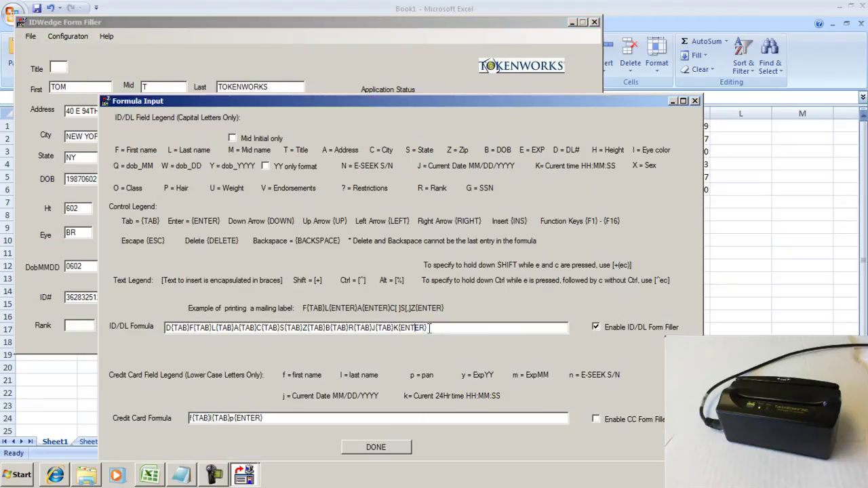
key("BackSpace")
key("BackSpace")
key("BackSpace")
key("BackSpace")
key("BackSpace")
key("BackSpace")
key("BackSpace")
Step: Save the formula change and fill row 7 with a newly swiped card's data
left_click(376, 448)
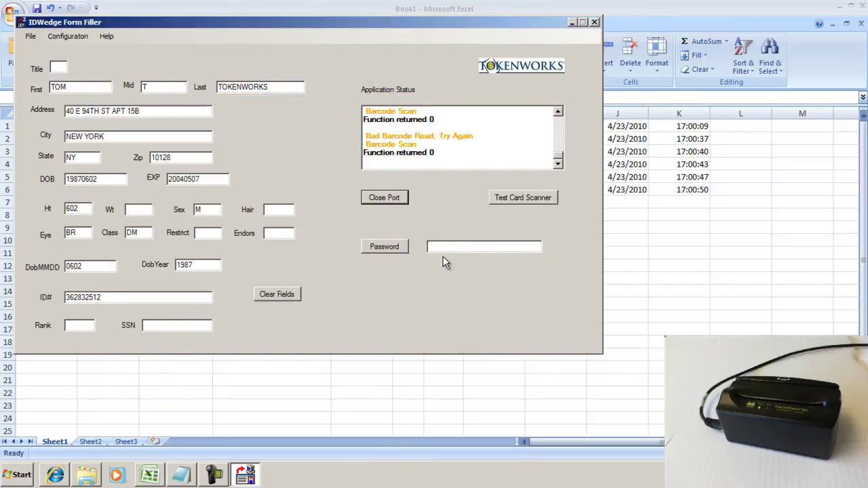
left_click(572, 23)
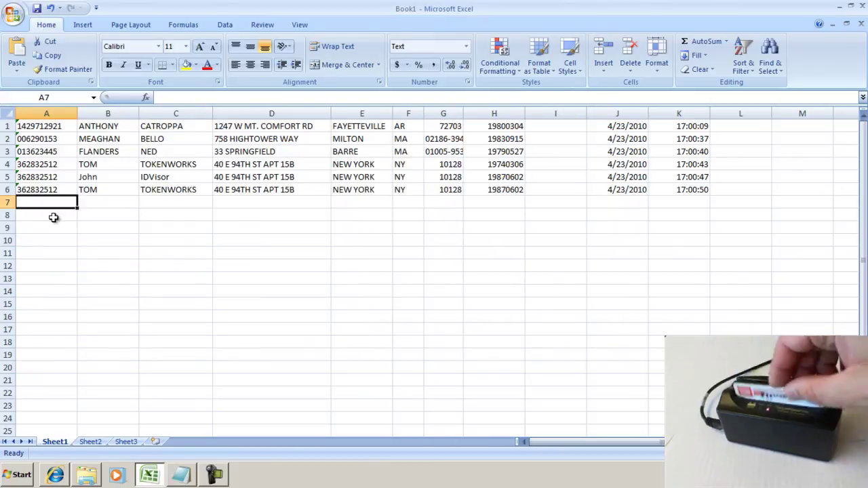
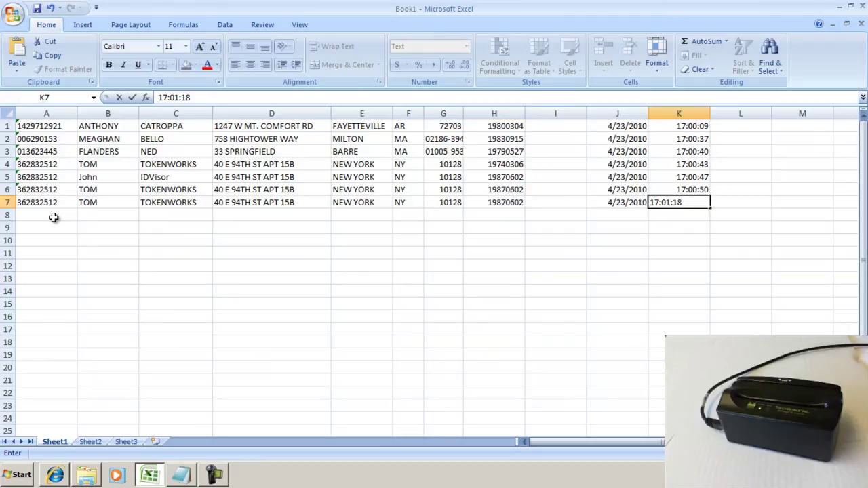
Step: Enter the note 'aluminum' in L7 and move to A8 for the next card
left_click(734, 203)
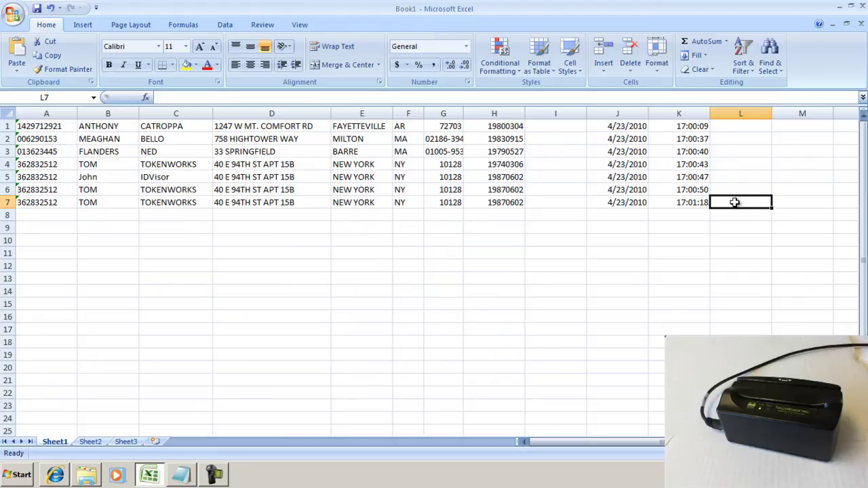
type("al")
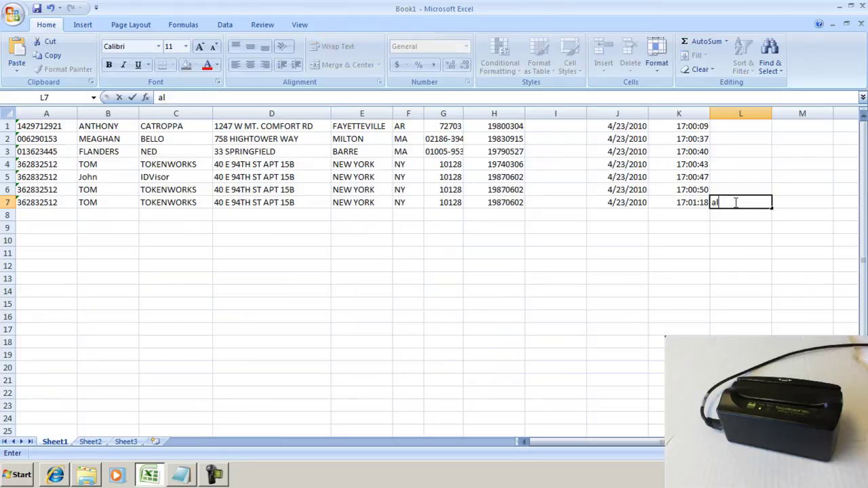
type("uminum")
left_click(43, 213)
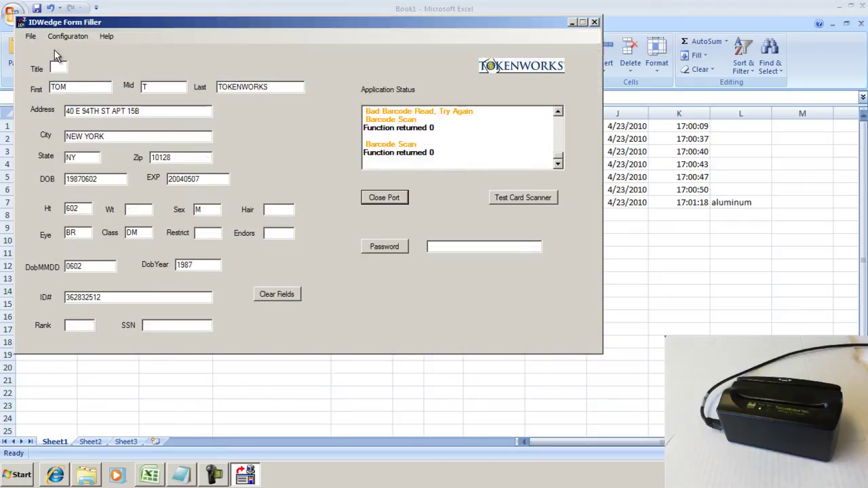
Step: Append {TAB} after the final K of the ID/DL formula and save it
left_click(60, 39)
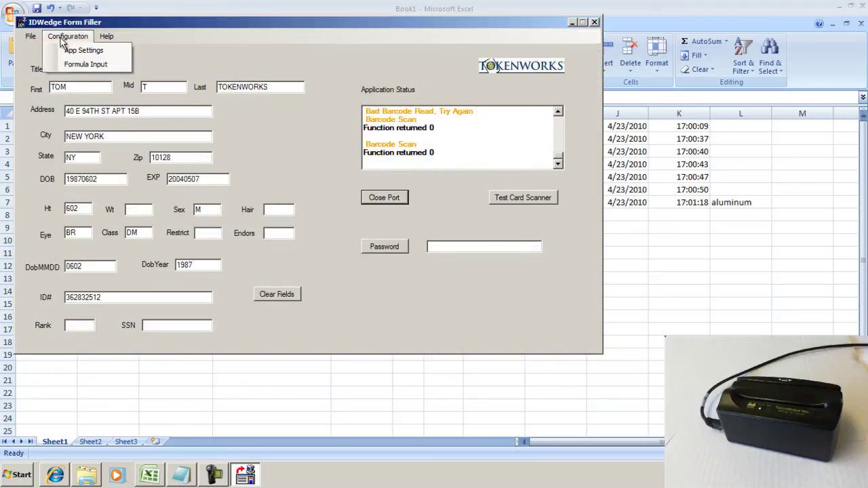
left_click(85, 65)
left_click(343, 251)
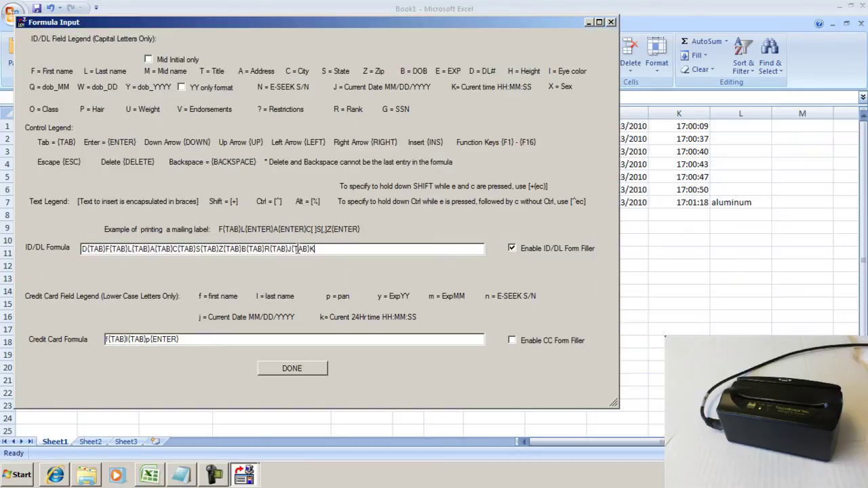
left_click_drag(289, 248, 310, 246)
left_click(326, 249)
type("{TAB}")
left_click(292, 371)
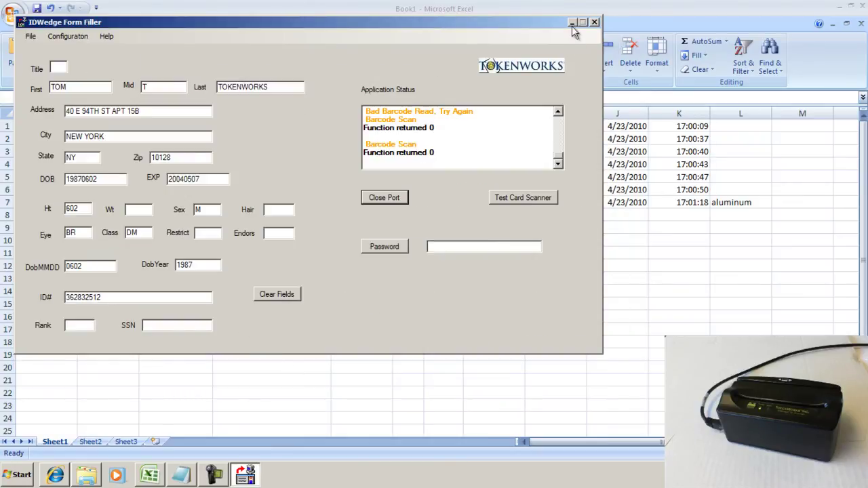
Step: Fill row 8 with the next scanned card and type the note 'copper' in L8
left_click(573, 22)
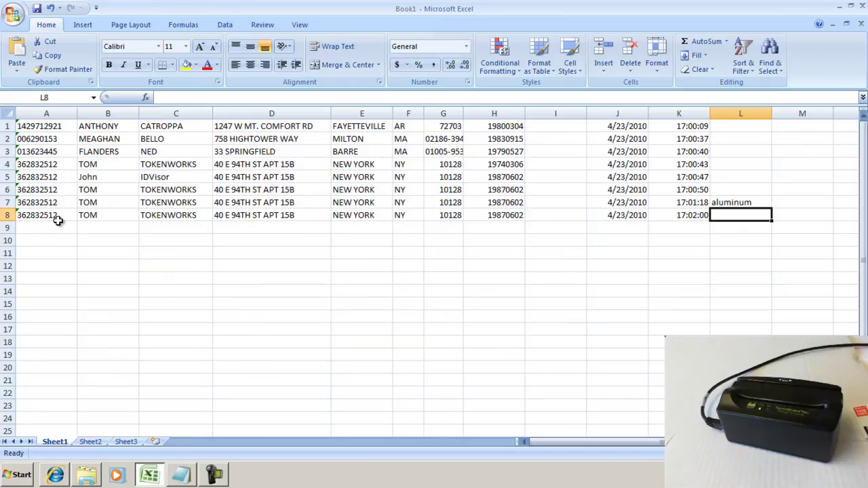
type("coppe")
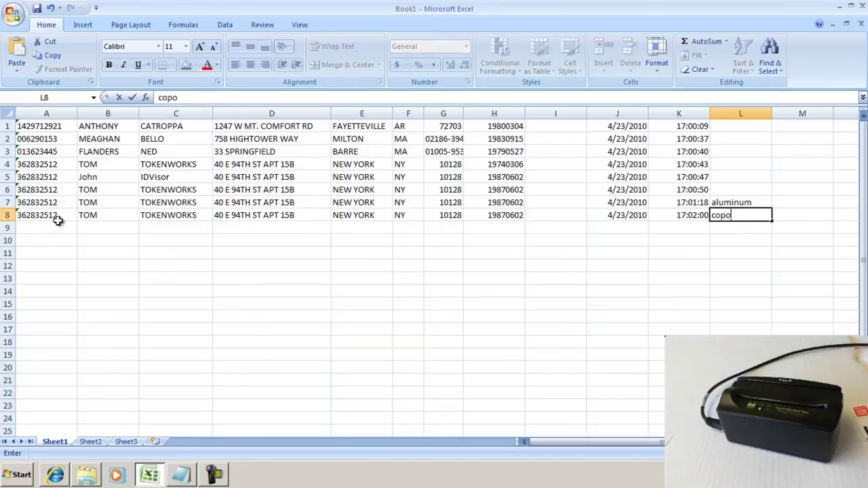
type("r")
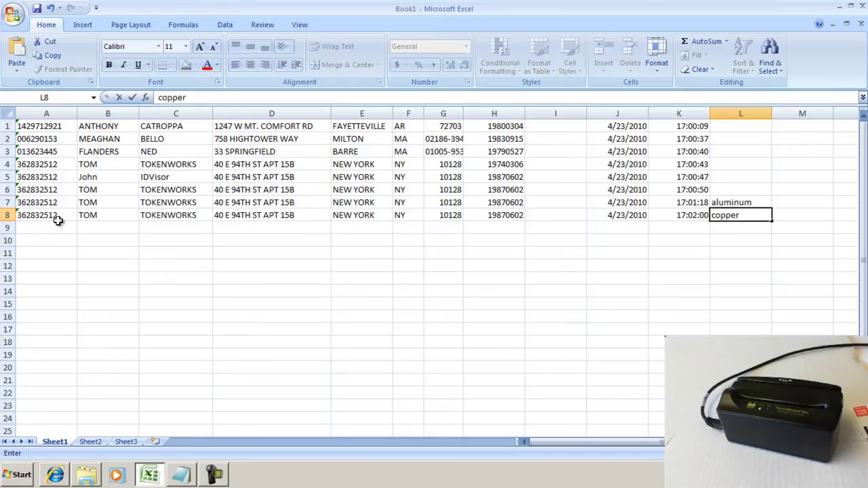